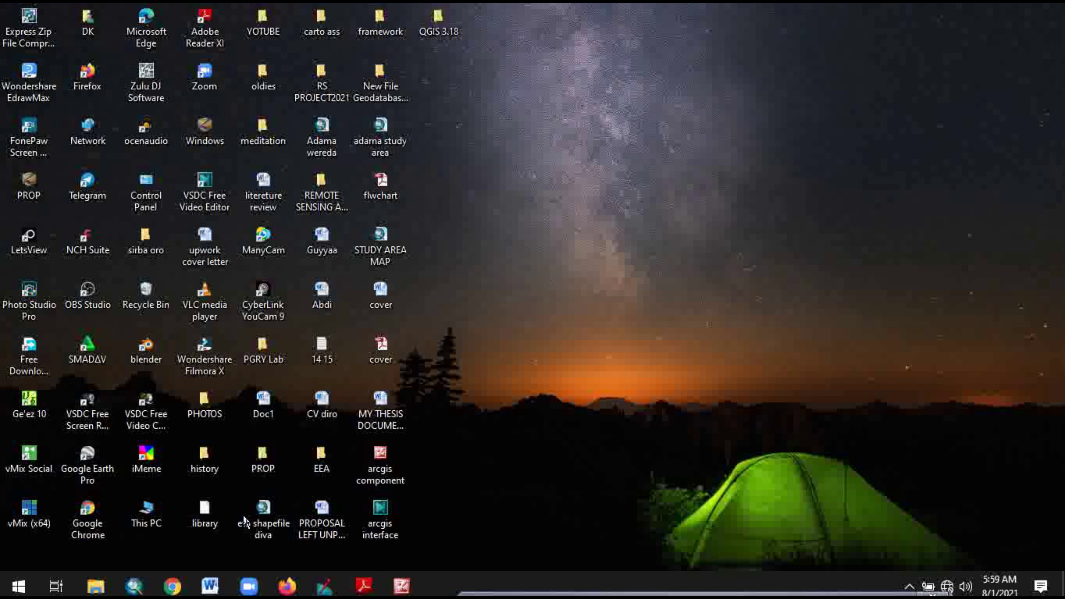
Launch ArcMap 10.4.1 from the Windows desktop with a blank, untitled map.
click(19, 587)
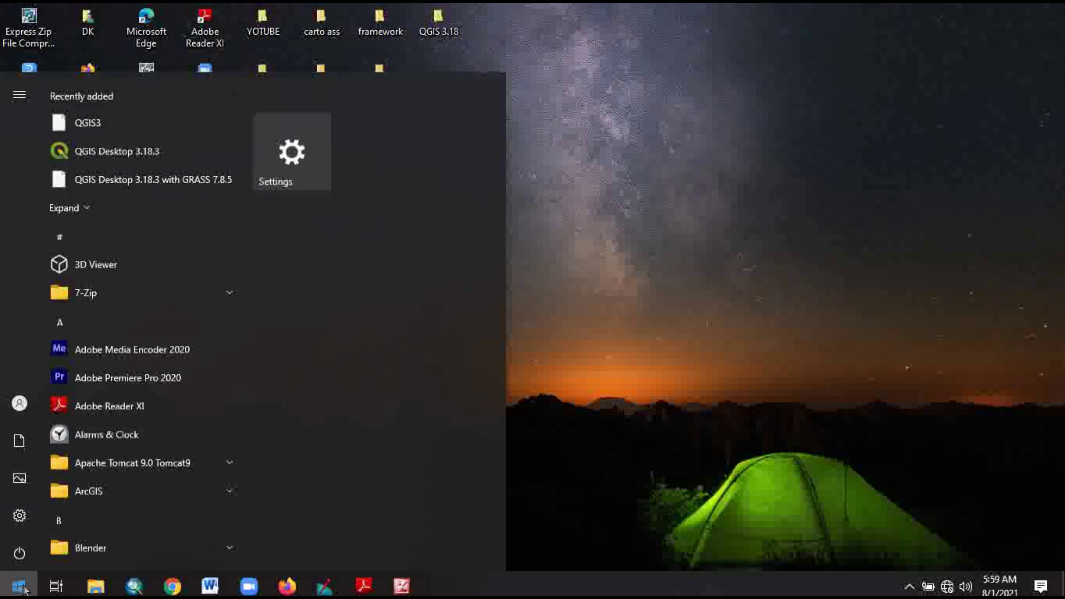
text(arc)
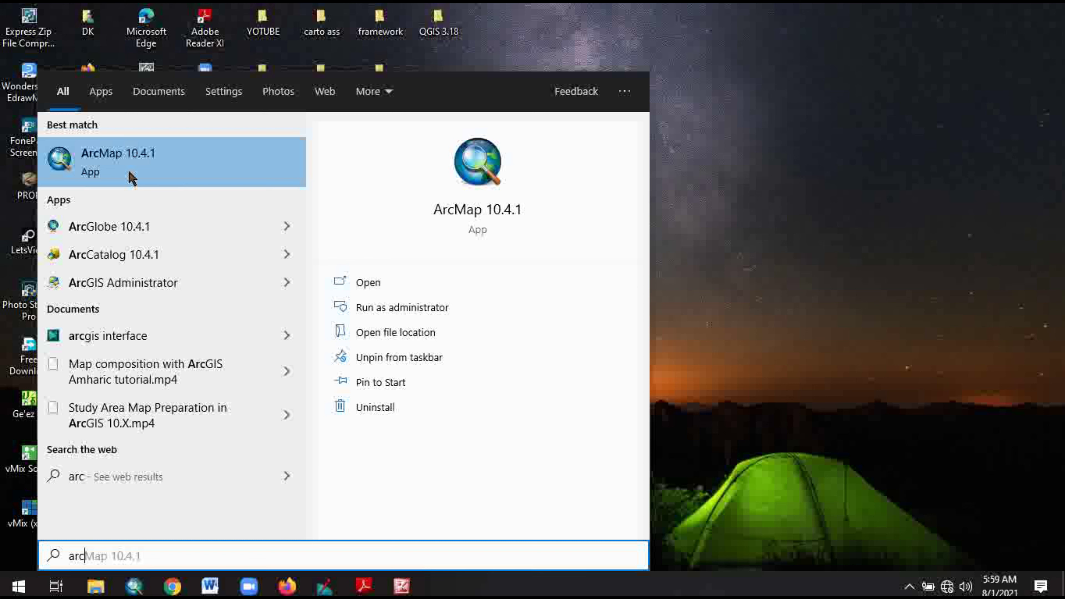
click(560, 37)
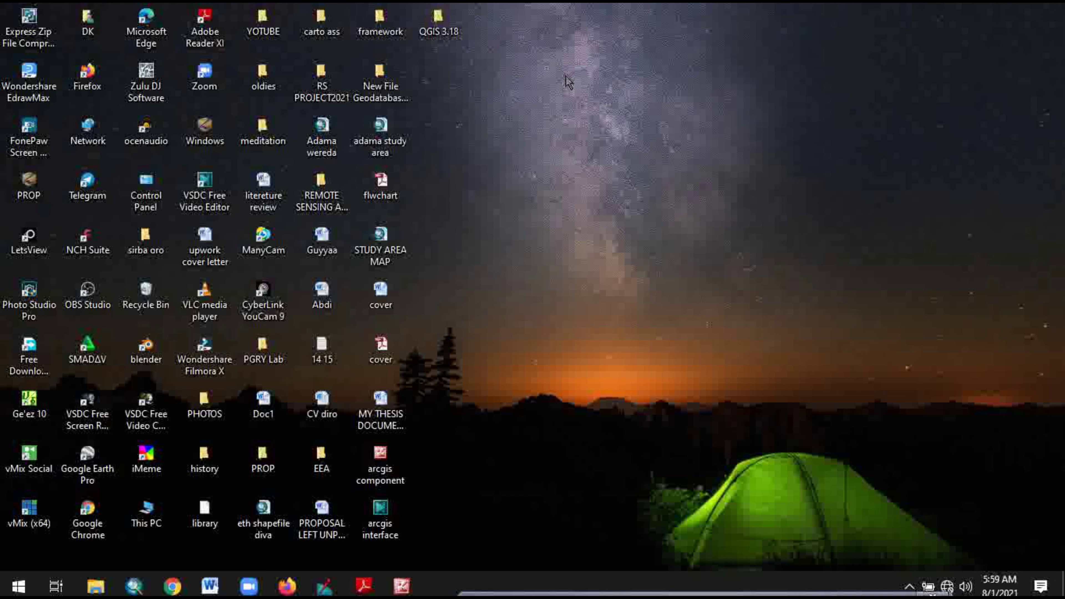
click(134, 588)
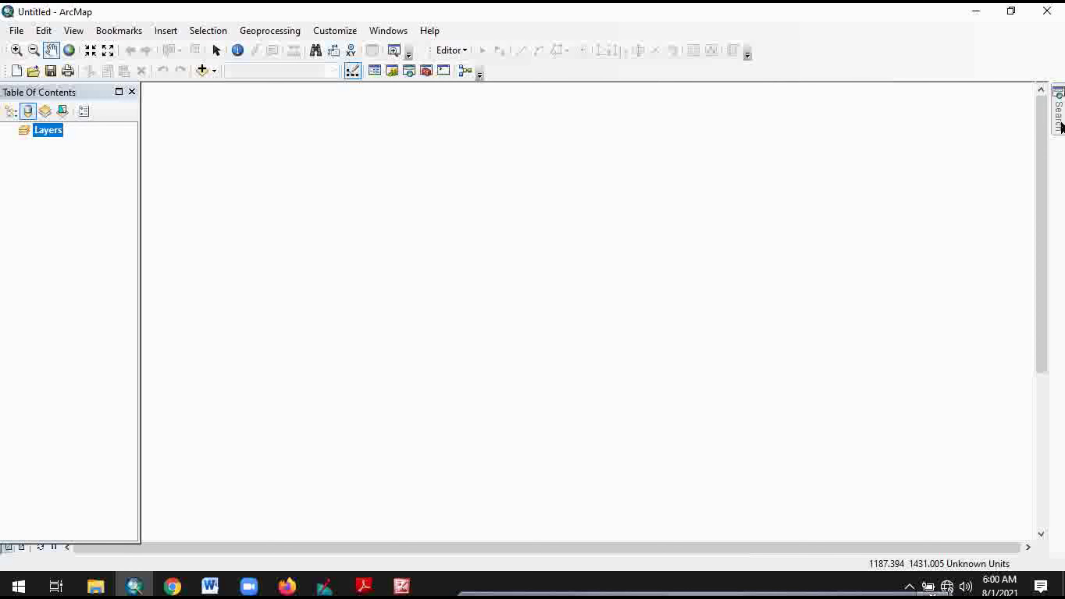
Close the Table Of Contents window and display it again beside the empty map.
mouse_move(1062, 126)
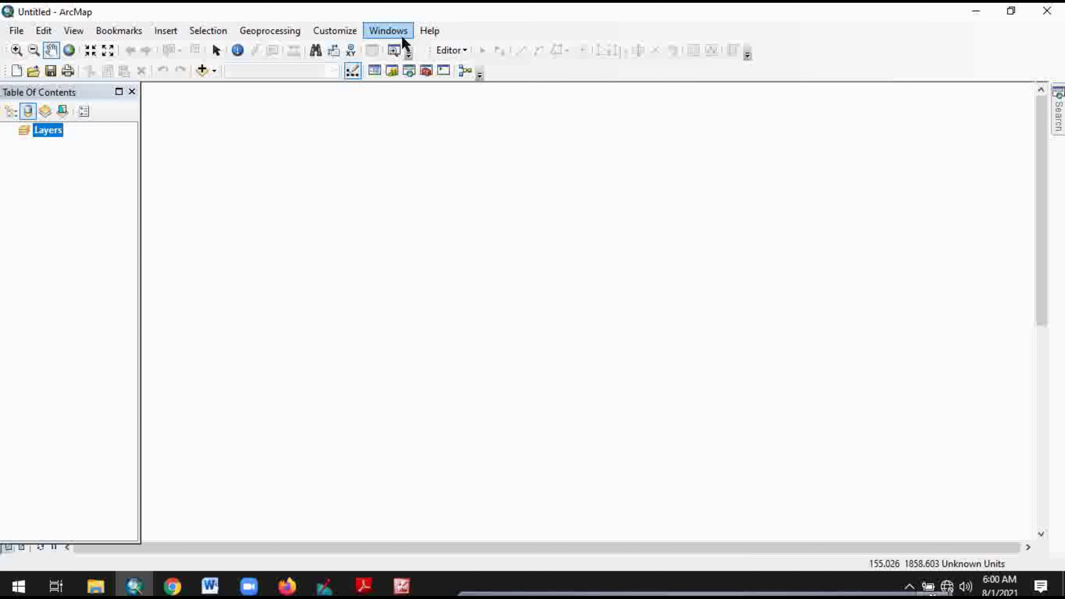
click(132, 92)
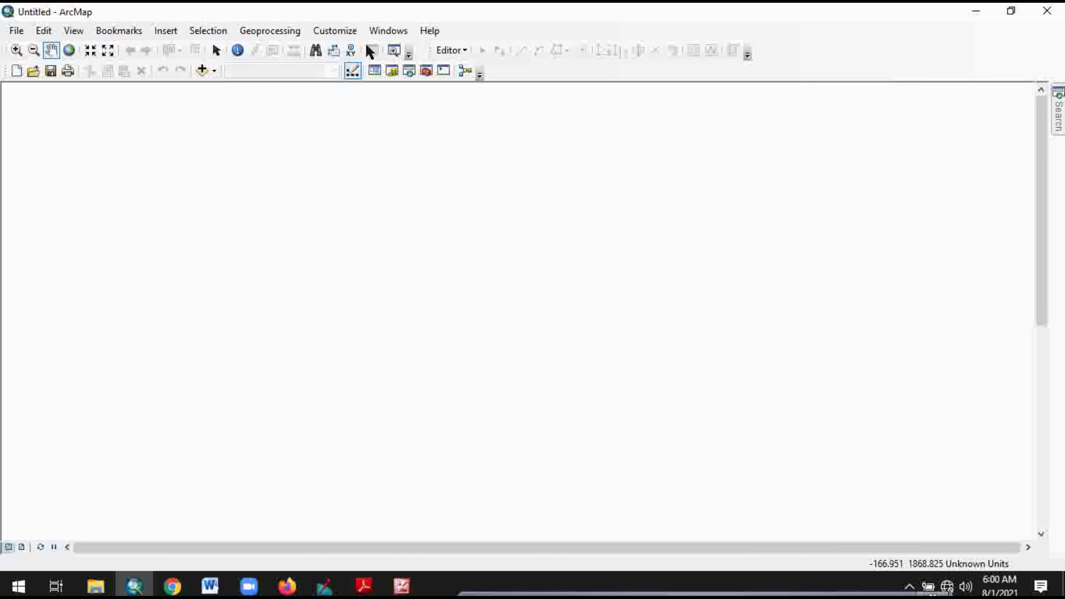
click(387, 34)
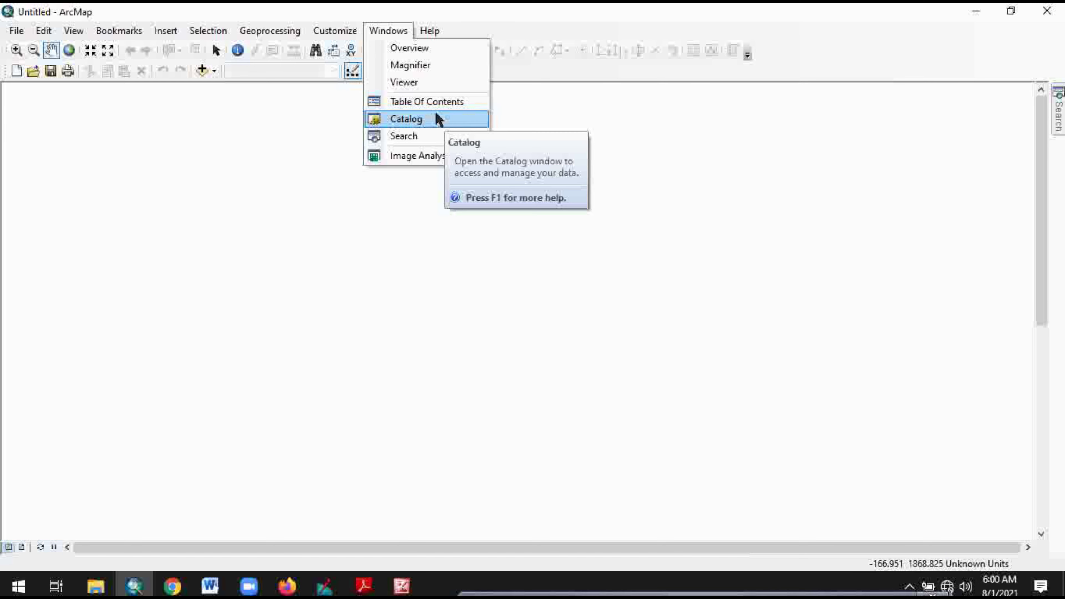
click(410, 104)
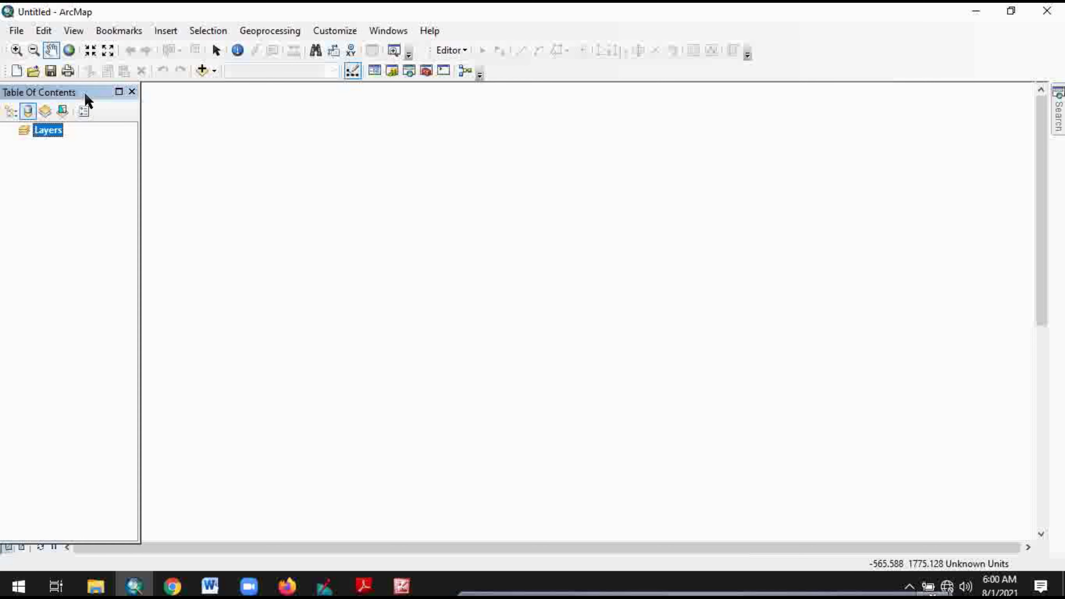
drag(83, 95, 83, 99)
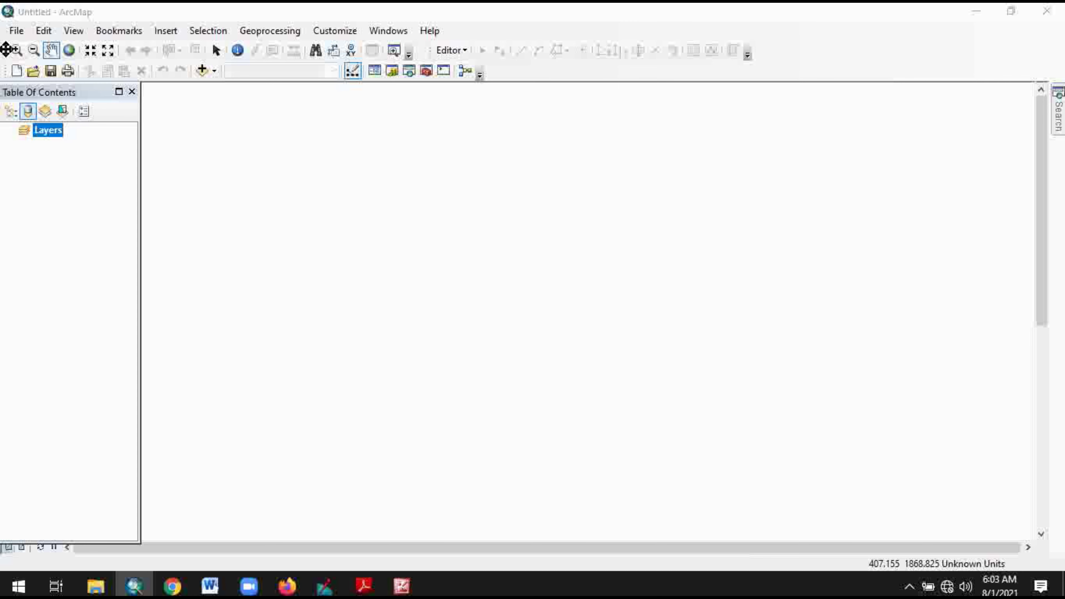
Undock the Tools toolbar and redock it in the row beneath the Editor toolbar, and float the Standard toolbar over the map.
drag(6, 50, 225, 180)
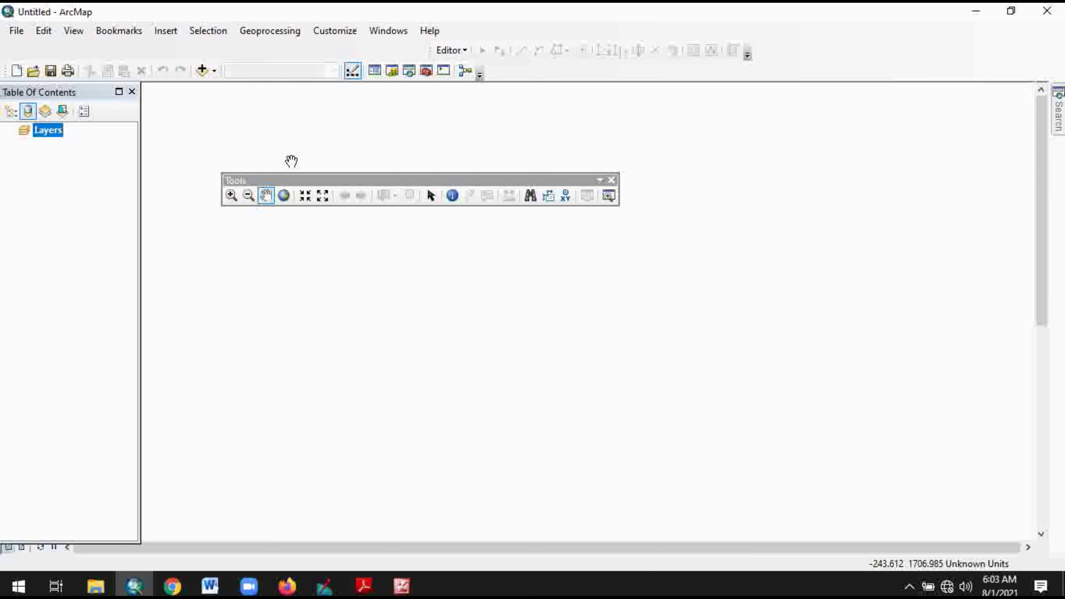
mouse_move(307, 180)
mouse_down()
mouse_move(318, 187)
mouse_move(292, 180)
mouse_move(297, 165)
mouse_up()
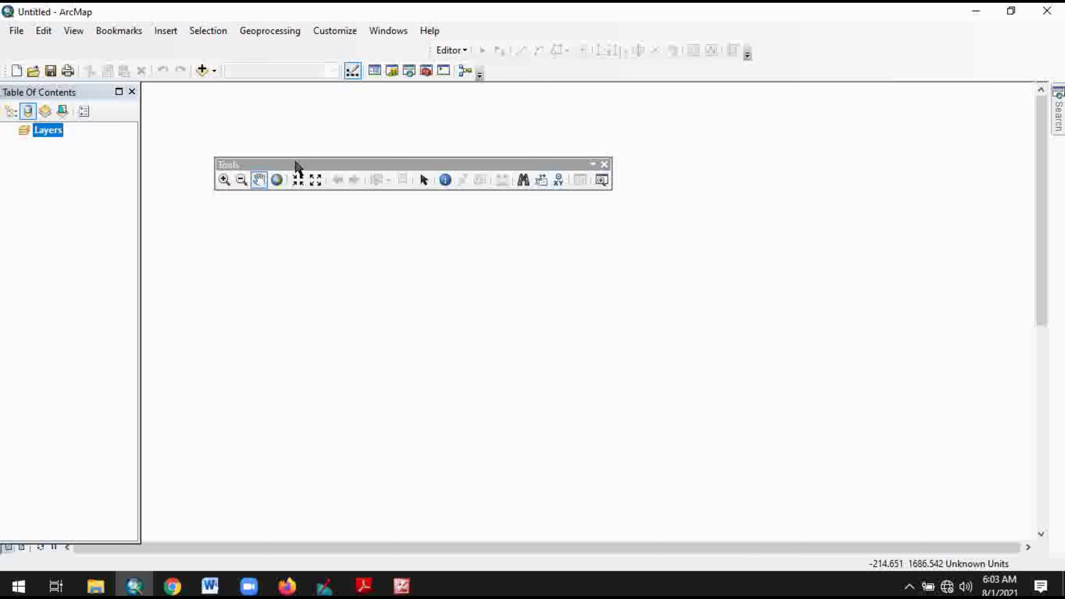
drag(290, 164, 346, 156)
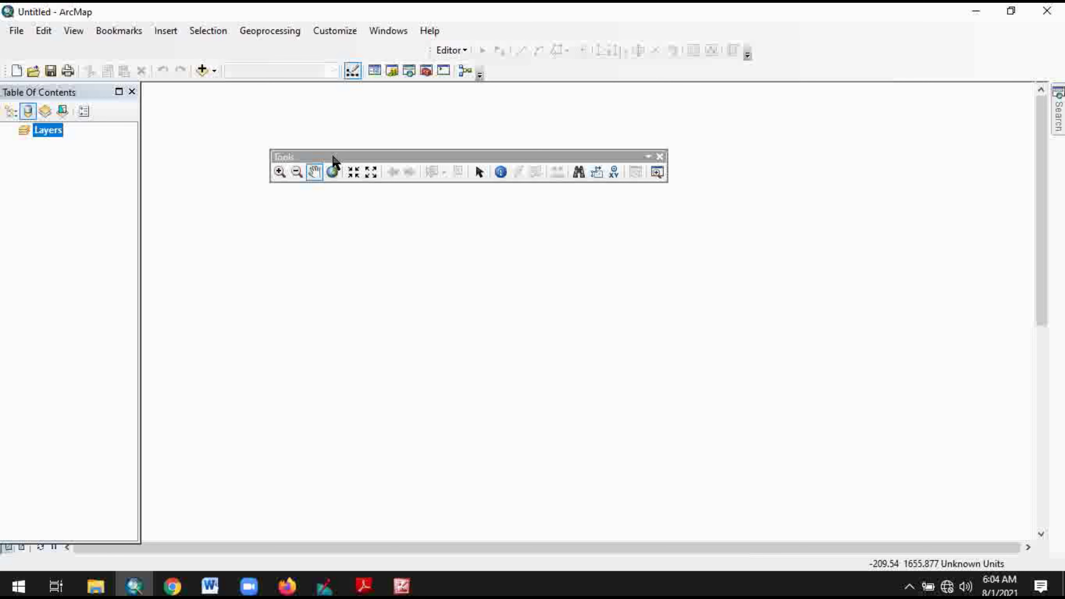
drag(333, 157, 62, 64)
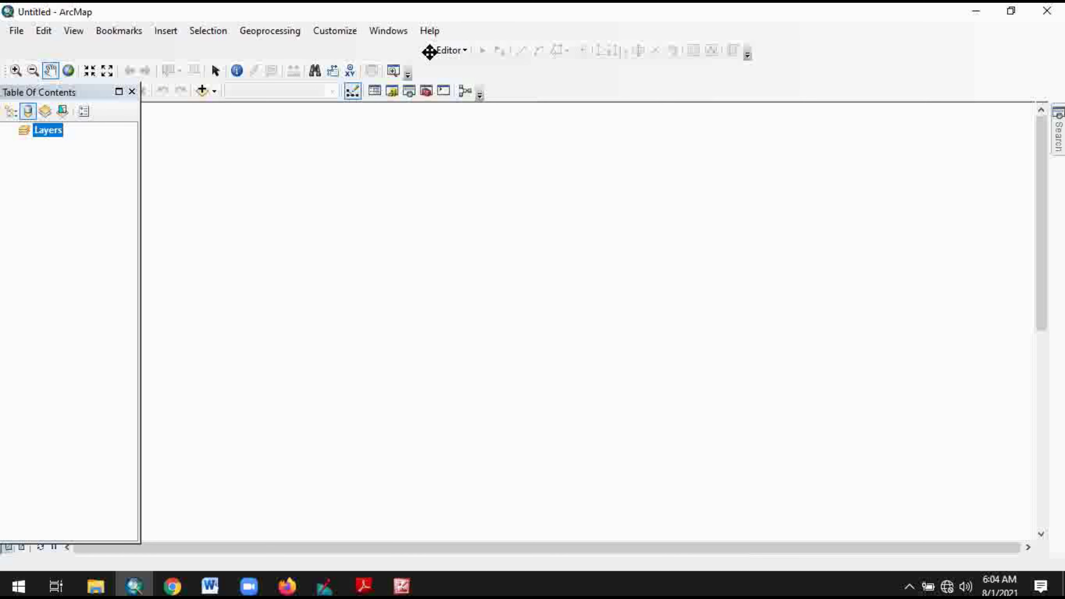
drag(83, 93, 303, 190)
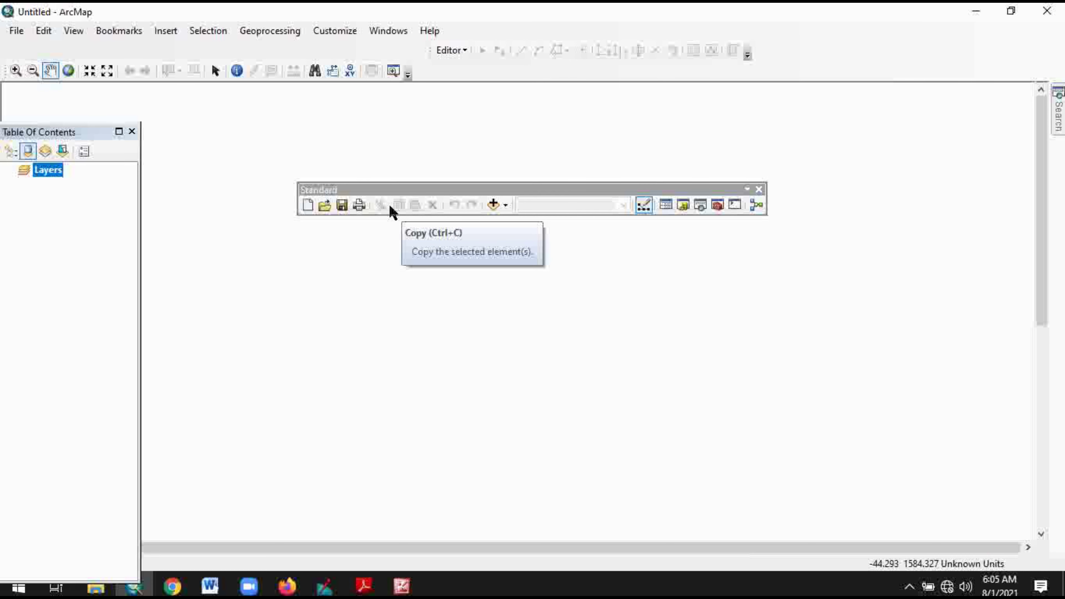
Select eth_major_town.shp in the Add Data dialog and close the dialog without adding it.
click(497, 210)
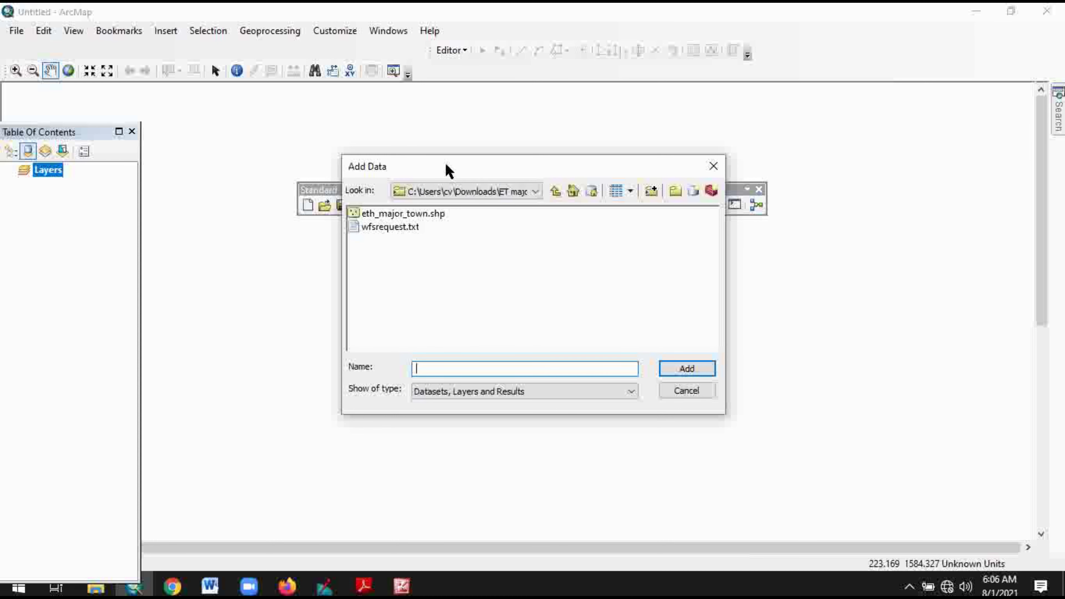
click(412, 216)
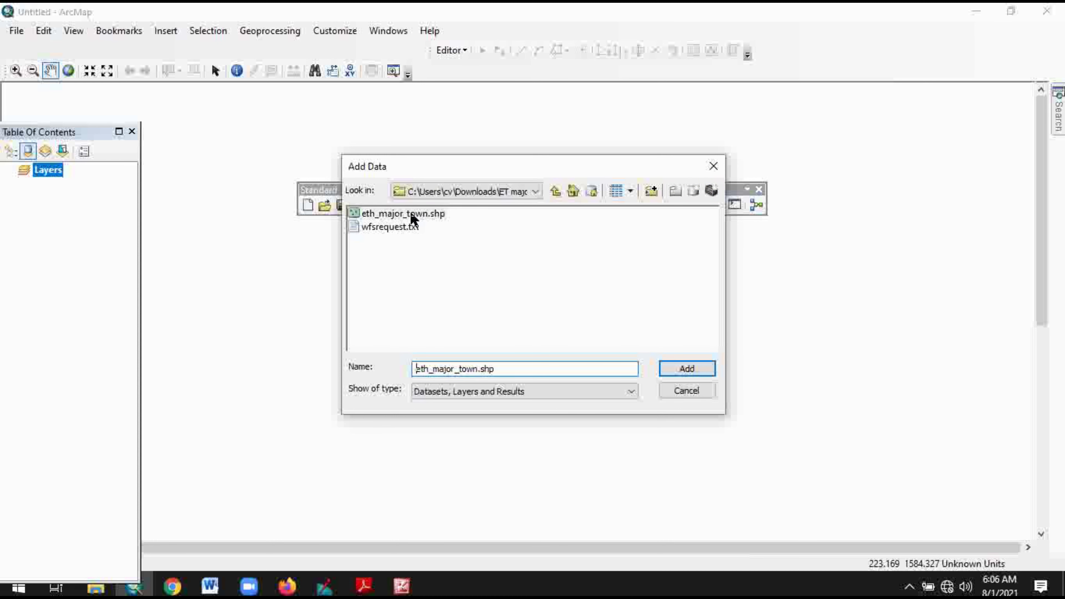
click(413, 216)
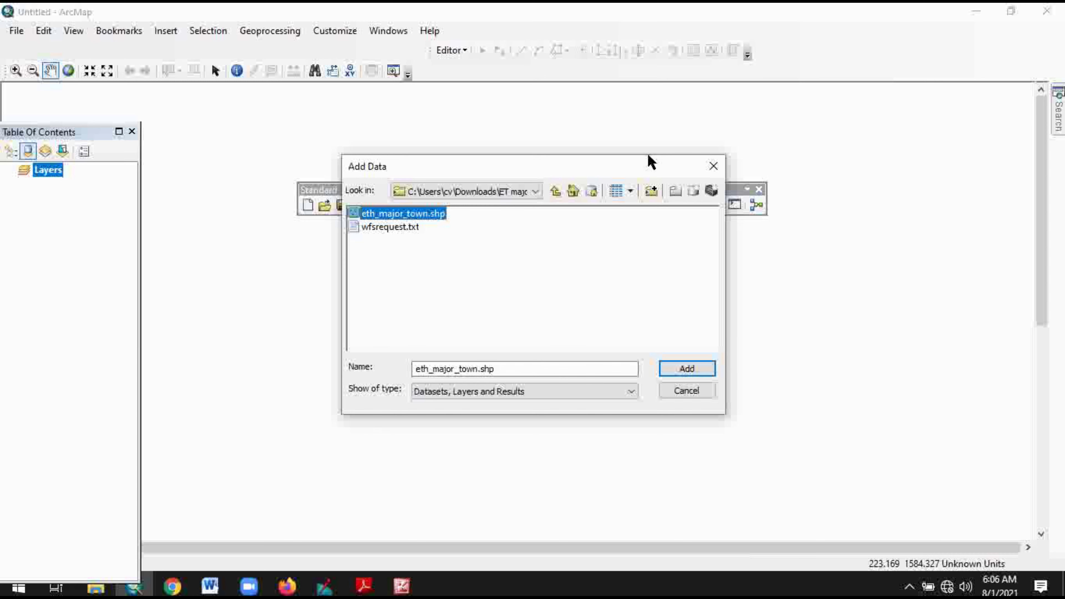
click(714, 166)
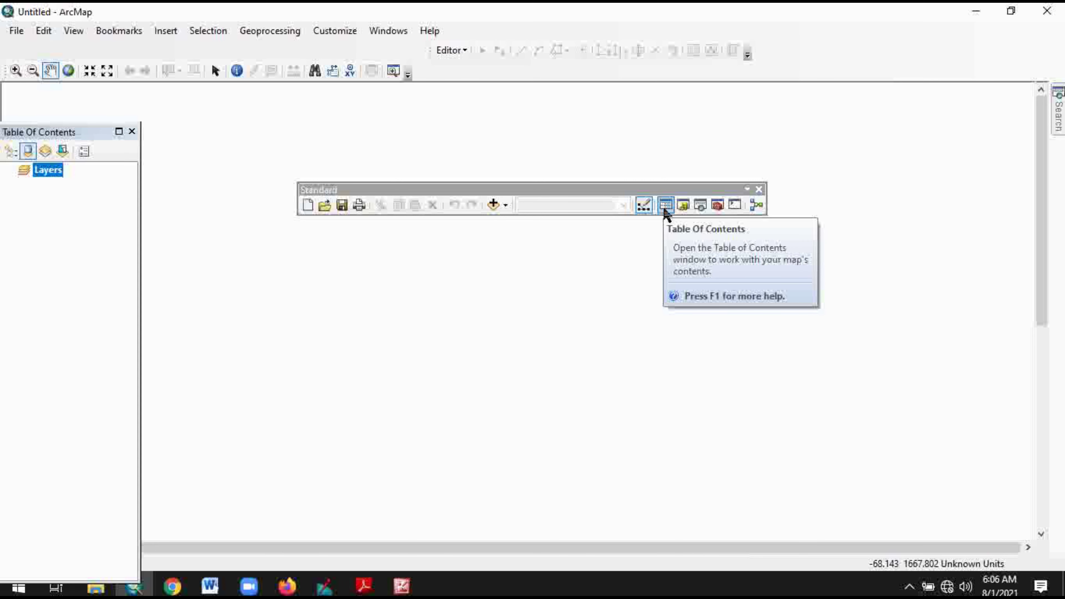
Open the Catalog window and shift it slightly within the map area.
click(684, 210)
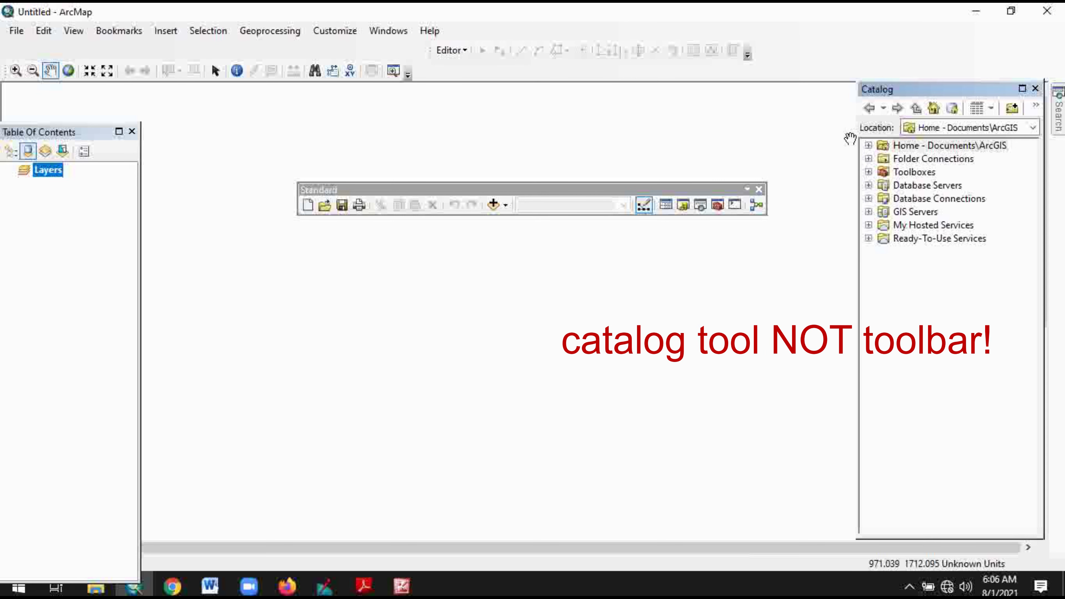
drag(919, 92, 919, 101)
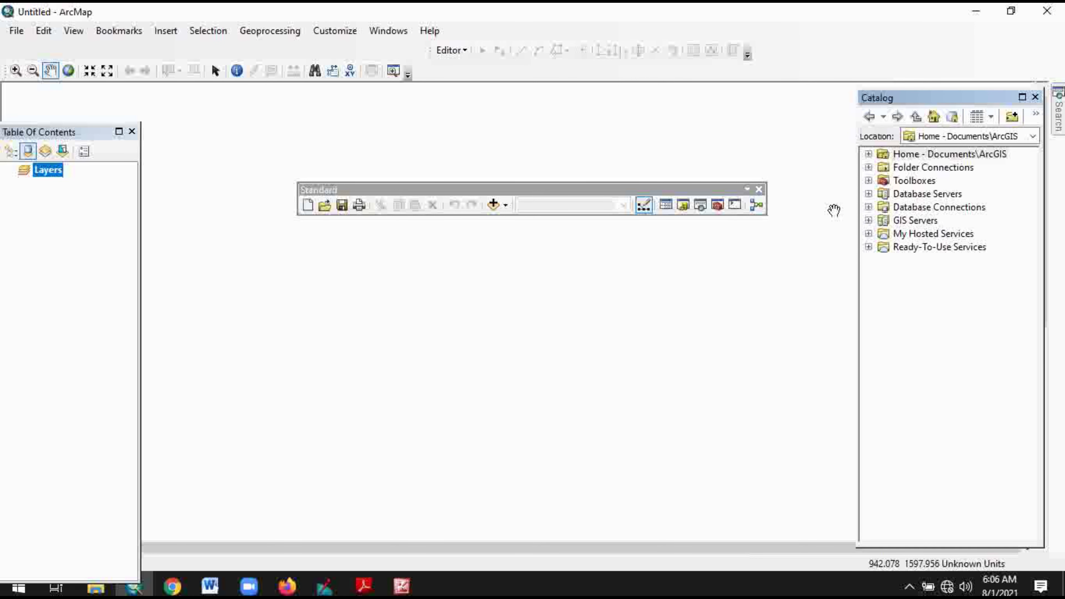
drag(893, 98, 897, 102)
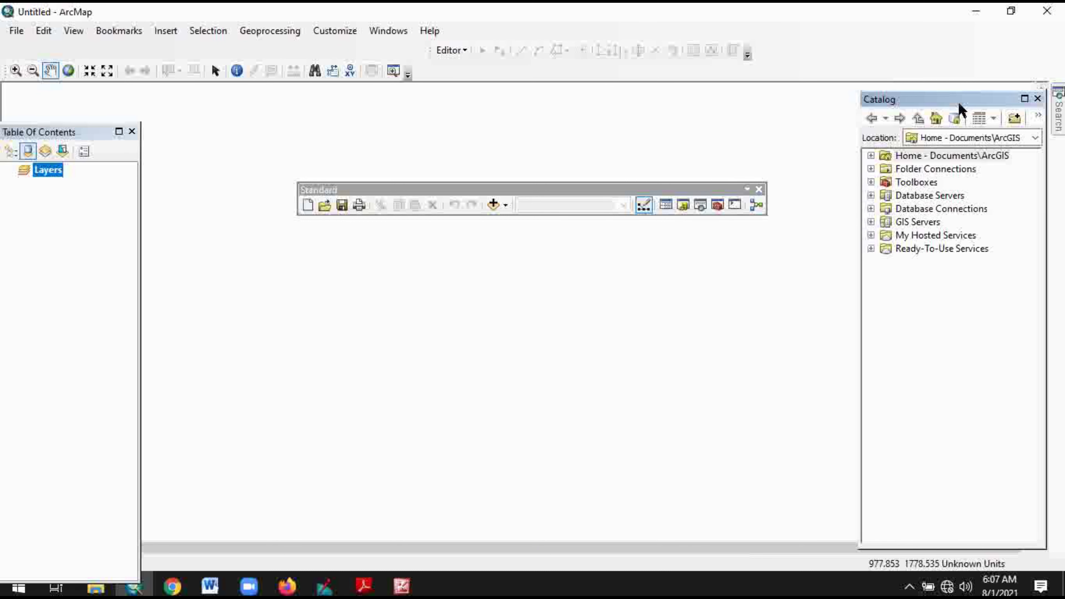
Open the Search window and run a local search for "clip".
click(1059, 121)
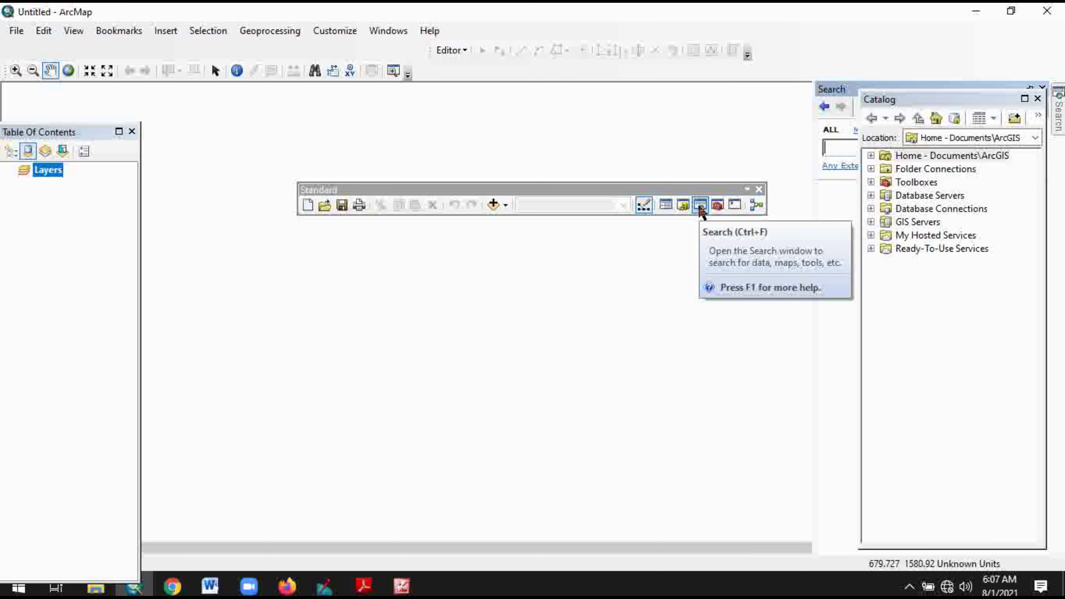
click(837, 149)
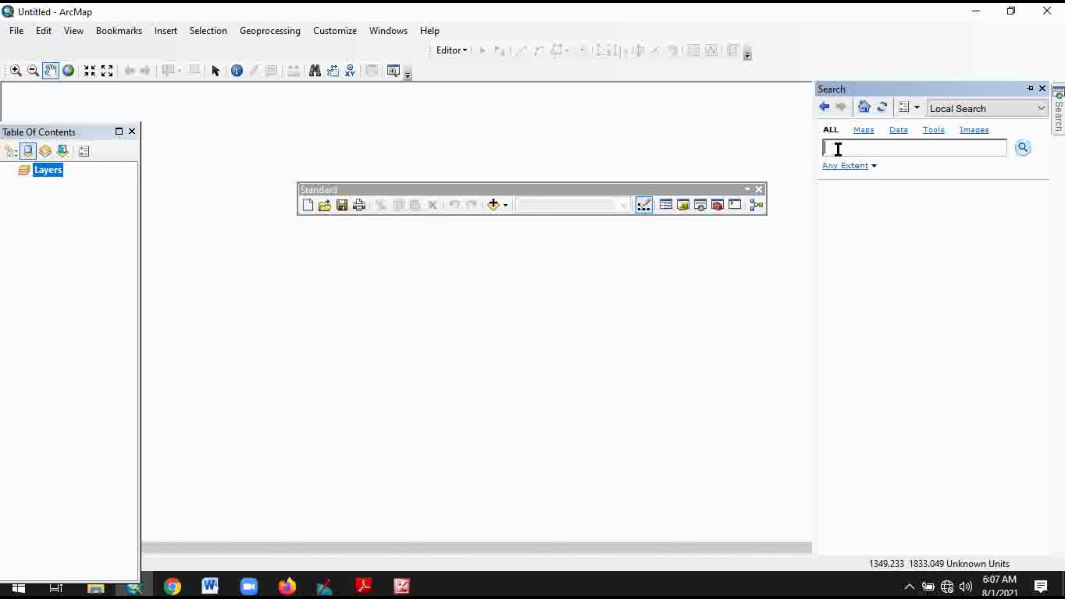
text(clip)
click(1024, 148)
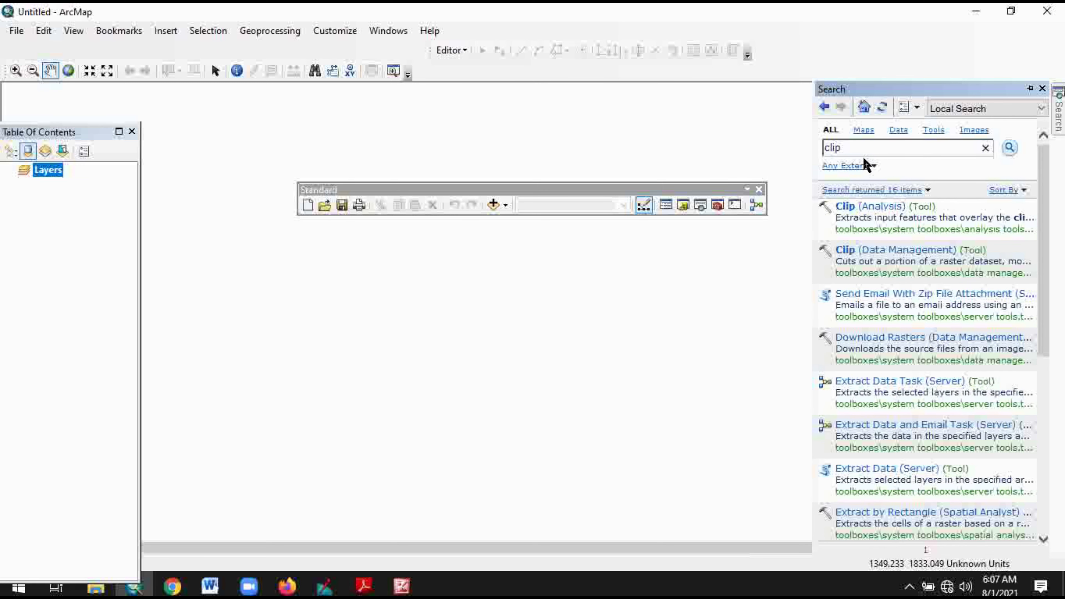
Clear the search term, pin the Search window open and return it to auto-hide.
click(855, 147)
drag(847, 148, 824, 155)
key(BackSpace)
click(1030, 88)
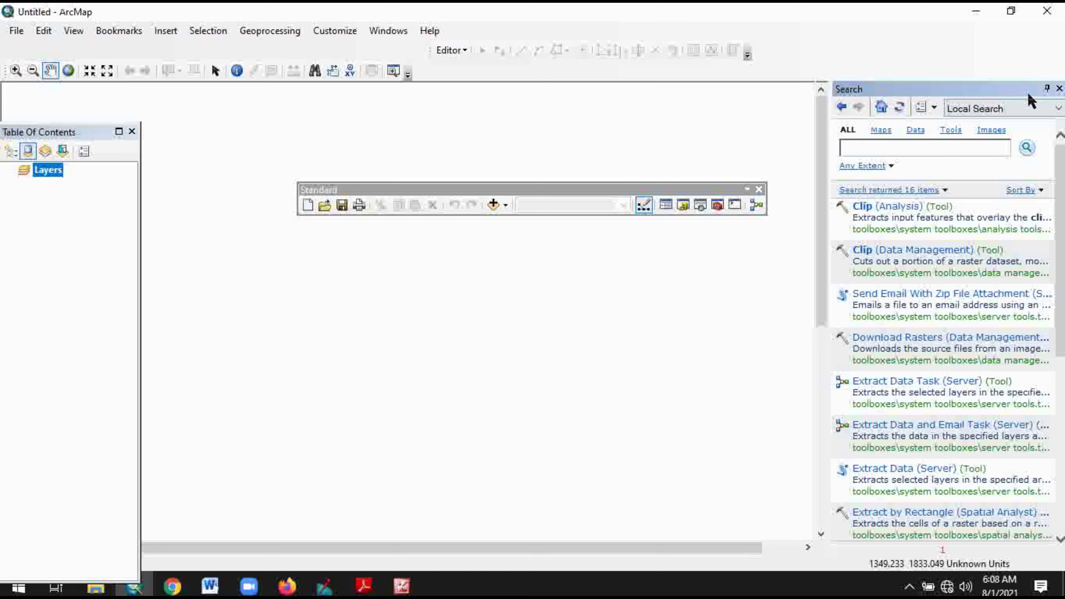
click(1047, 88)
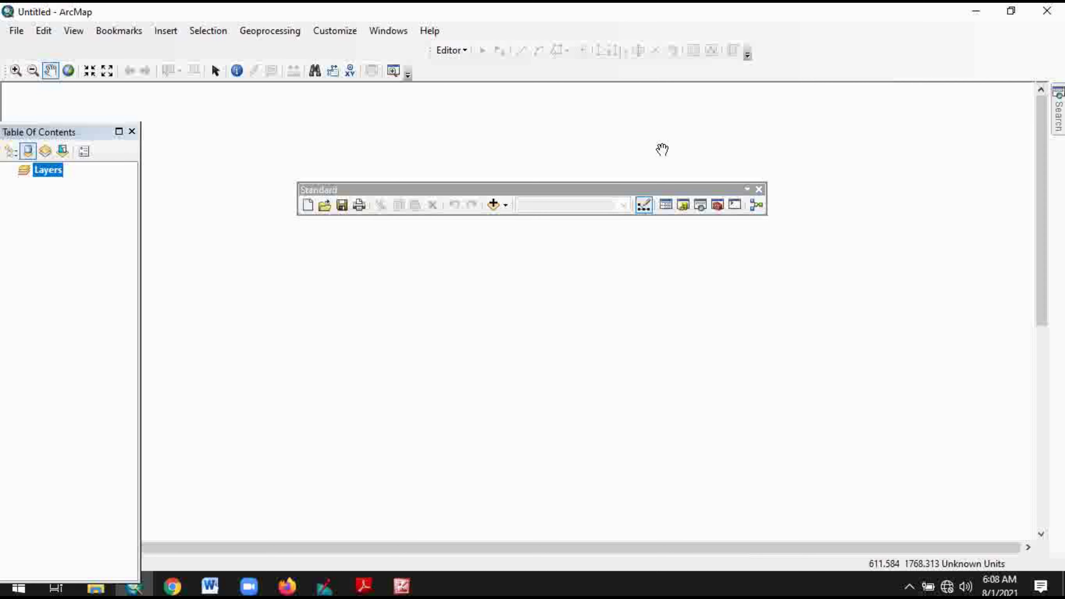
Open ArcToolbox, browse the Extract toolset of Analysis Tools to the Clip tool, and close the toolbox again.
click(717, 206)
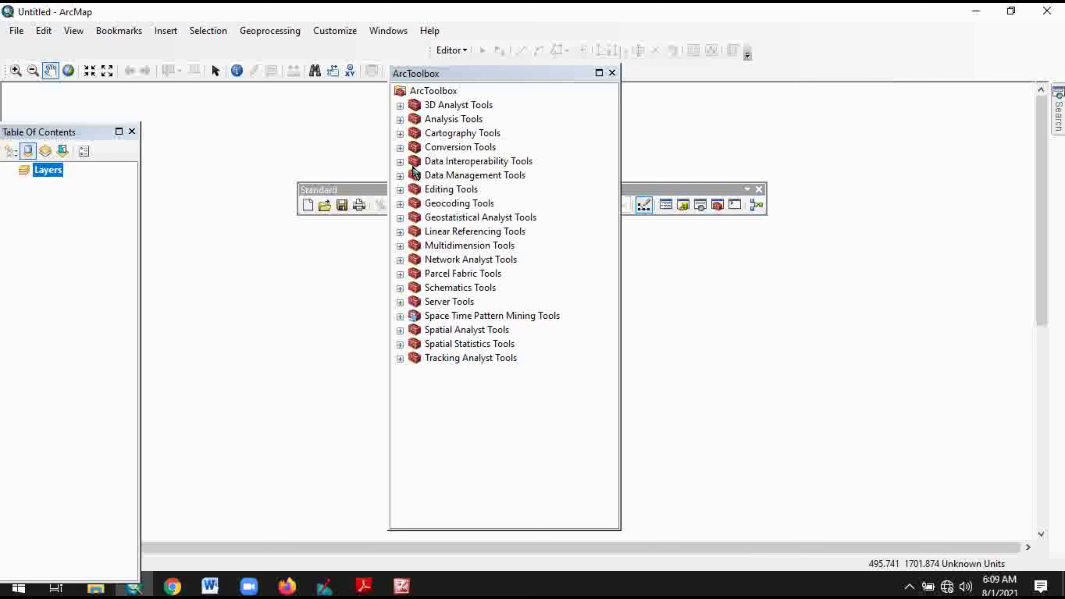
click(399, 119)
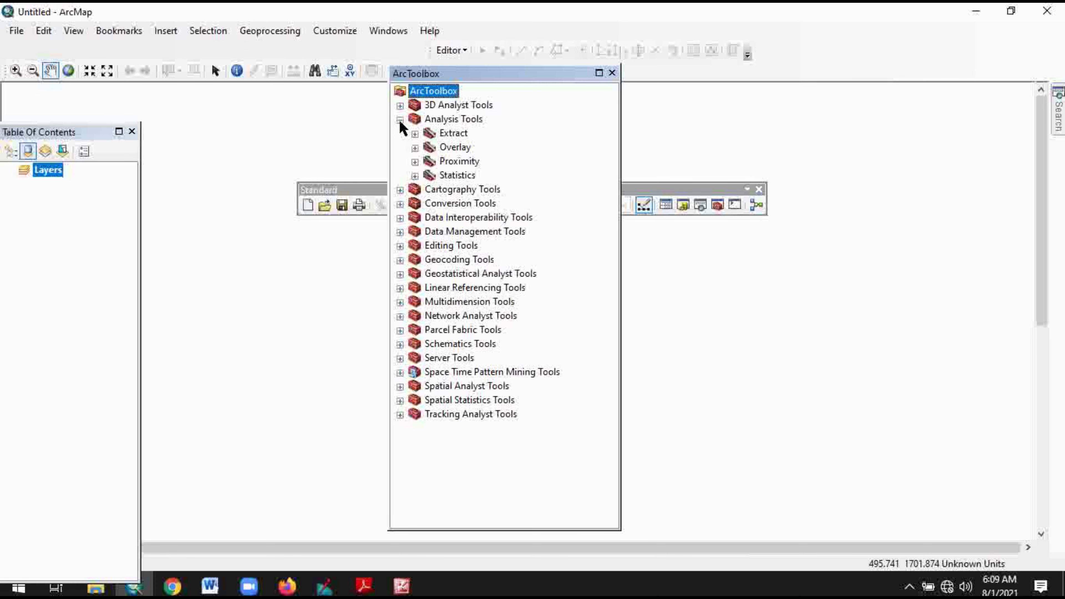
click(415, 133)
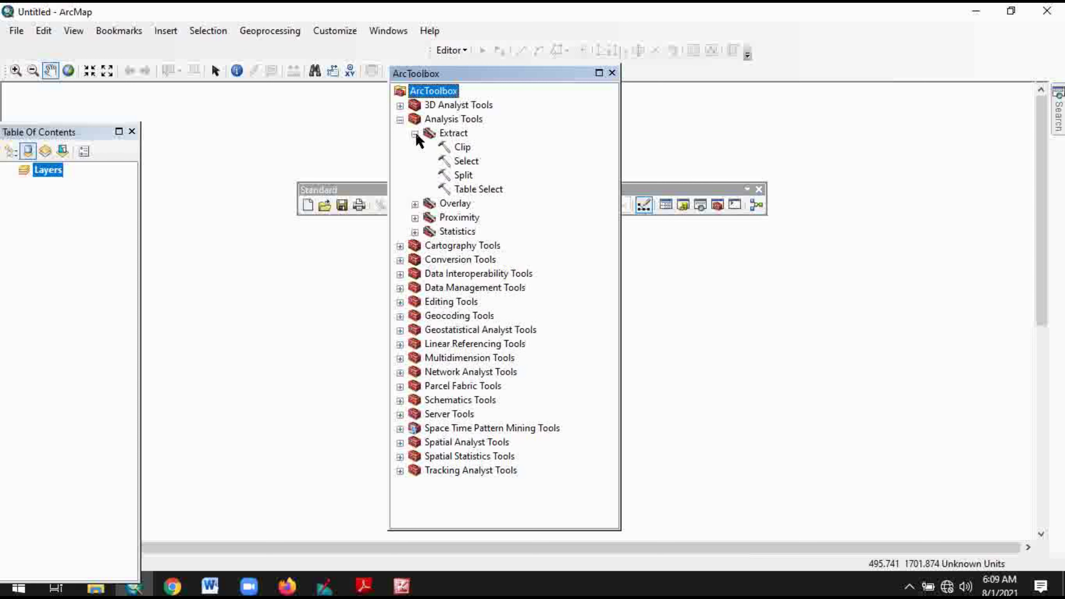
click(465, 149)
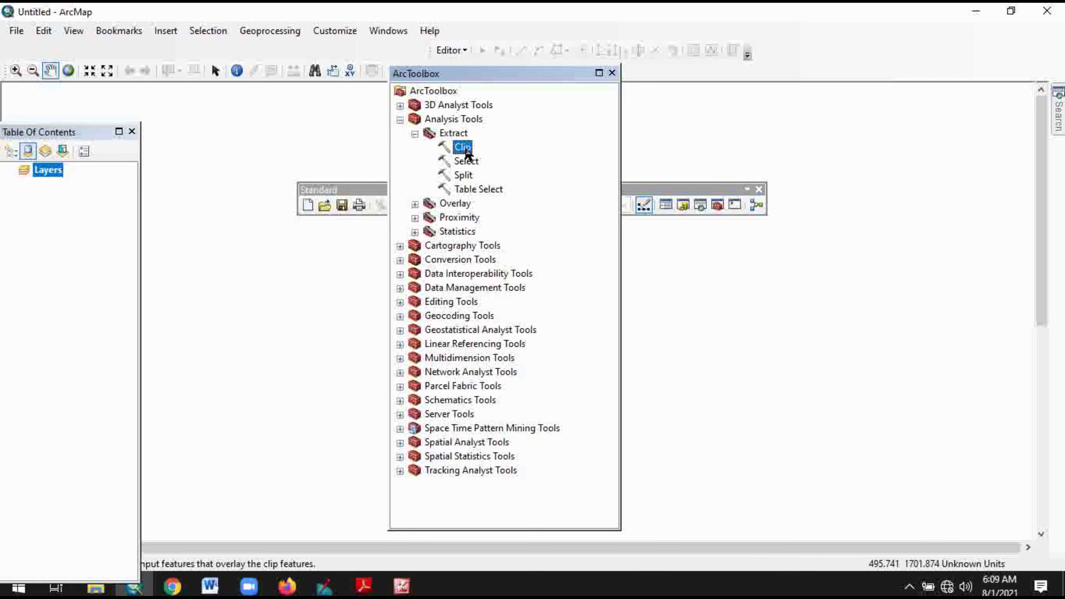
click(414, 134)
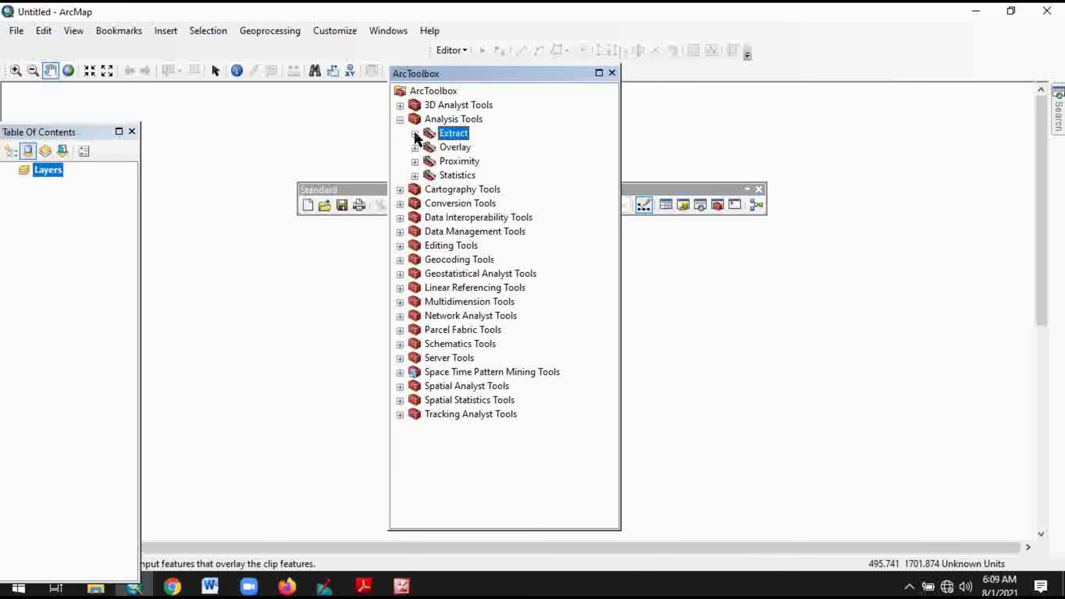
click(400, 119)
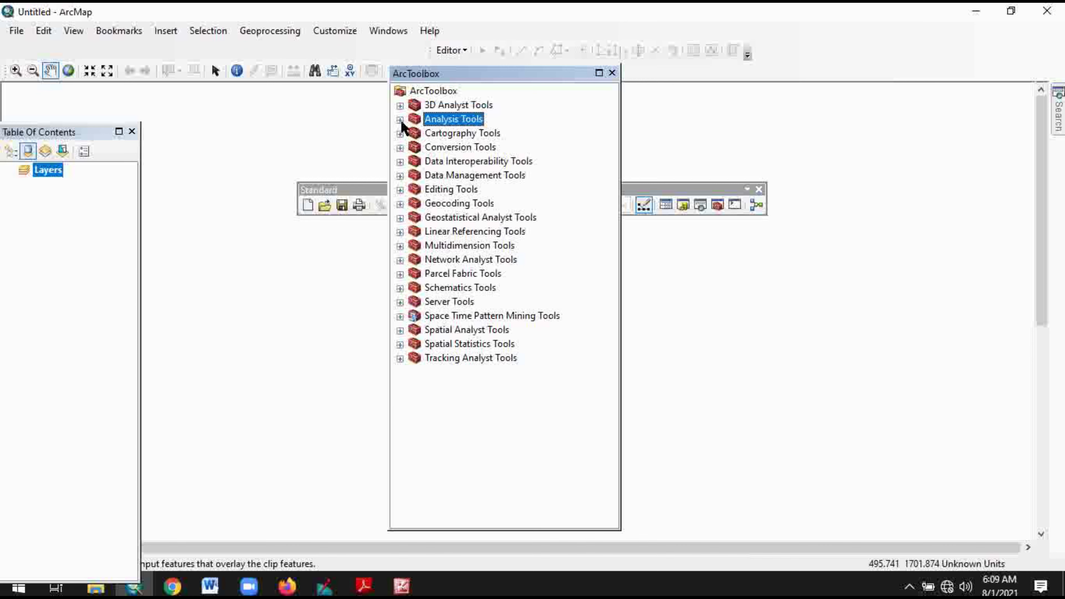
click(612, 72)
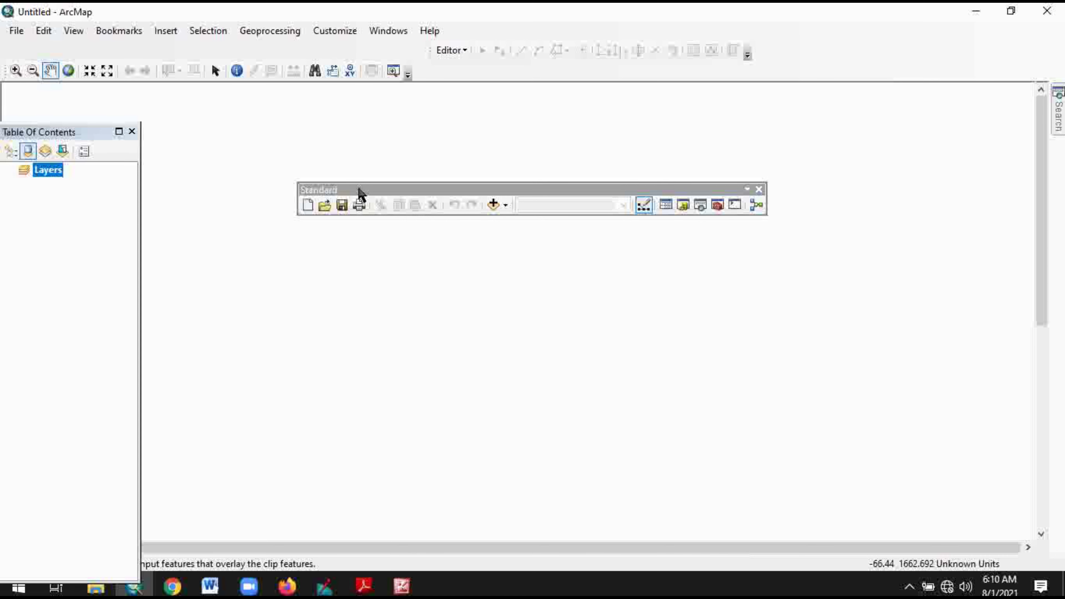
Dock the floating Standard toolbar directly beneath the menu bar, ahead of the Editor toolbar.
drag(359, 188, 305, 53)
drag(214, 56, 50, 48)
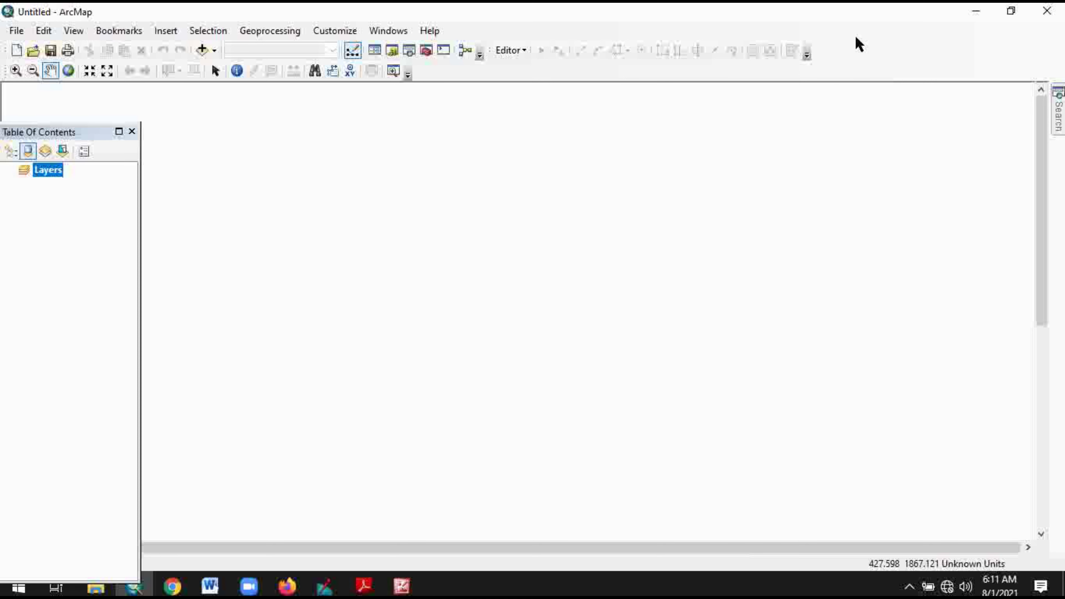
Hide the Standard toolbar using the list of available toolbars.
right_click(848, 58)
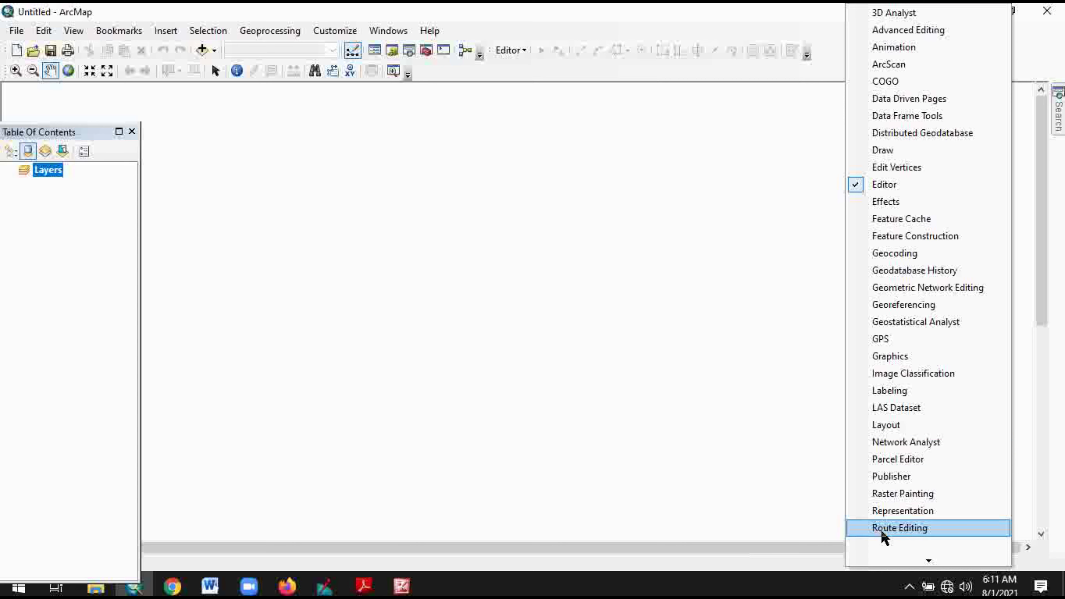
mouse_move(929, 562)
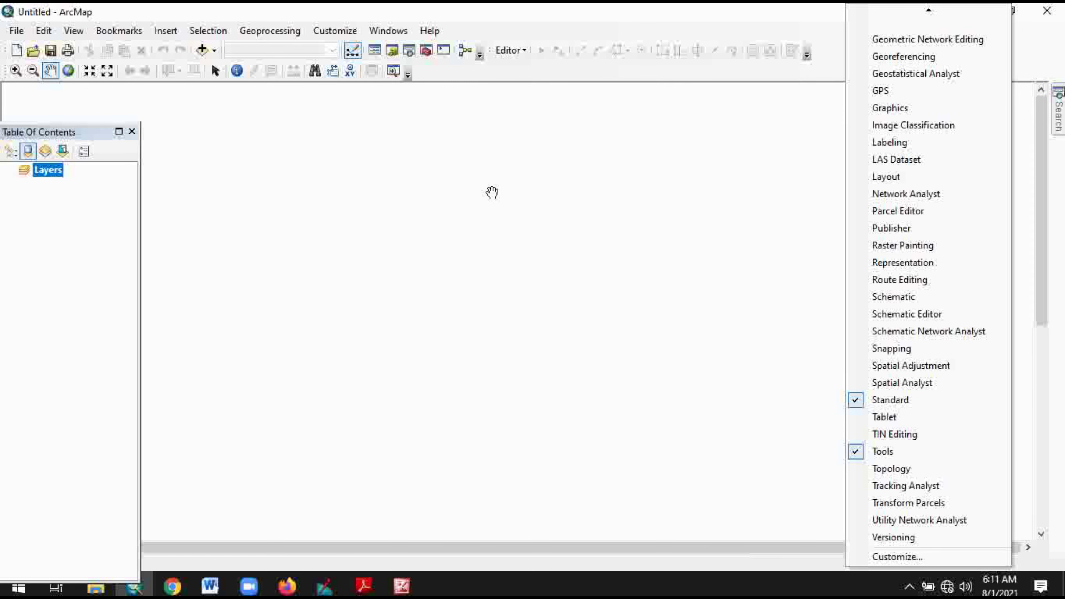
click(855, 405)
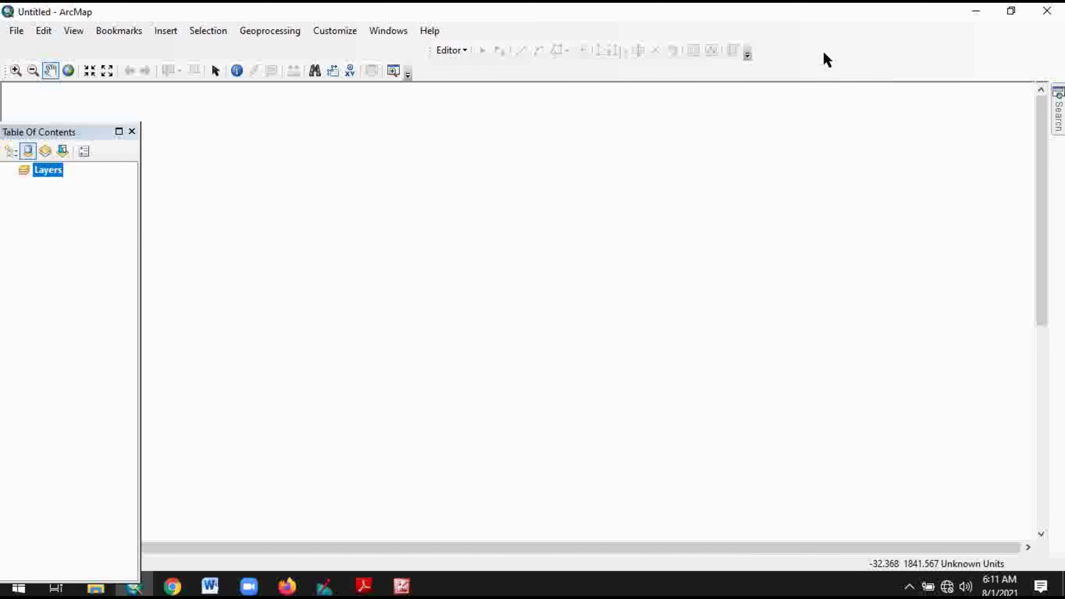
Show the Draw toolbar and dock it in the second toolbar row, directly after the Tools toolbar.
right_click(825, 58)
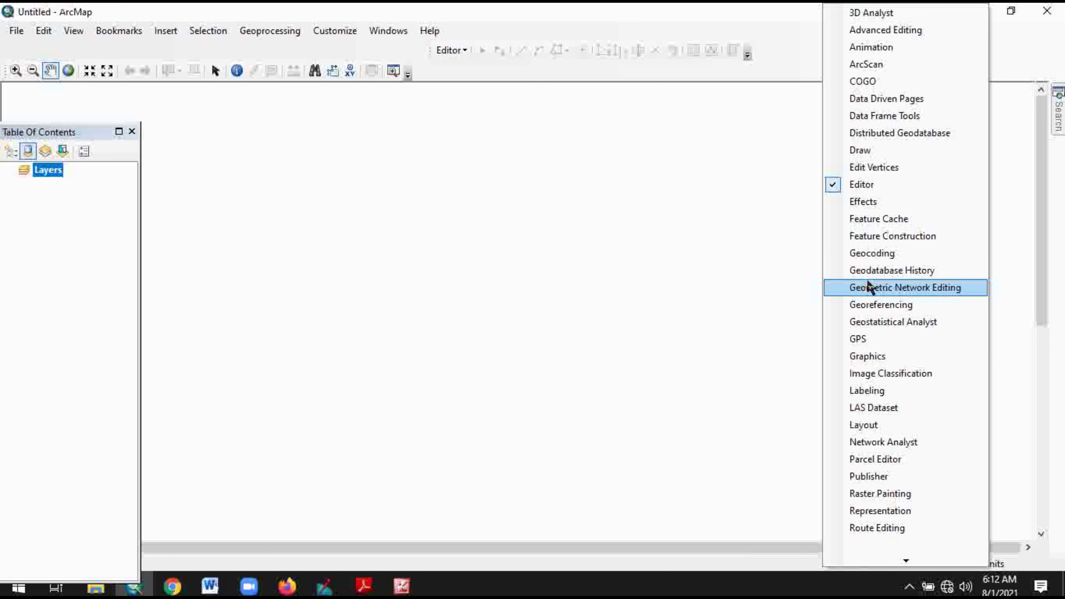
click(850, 152)
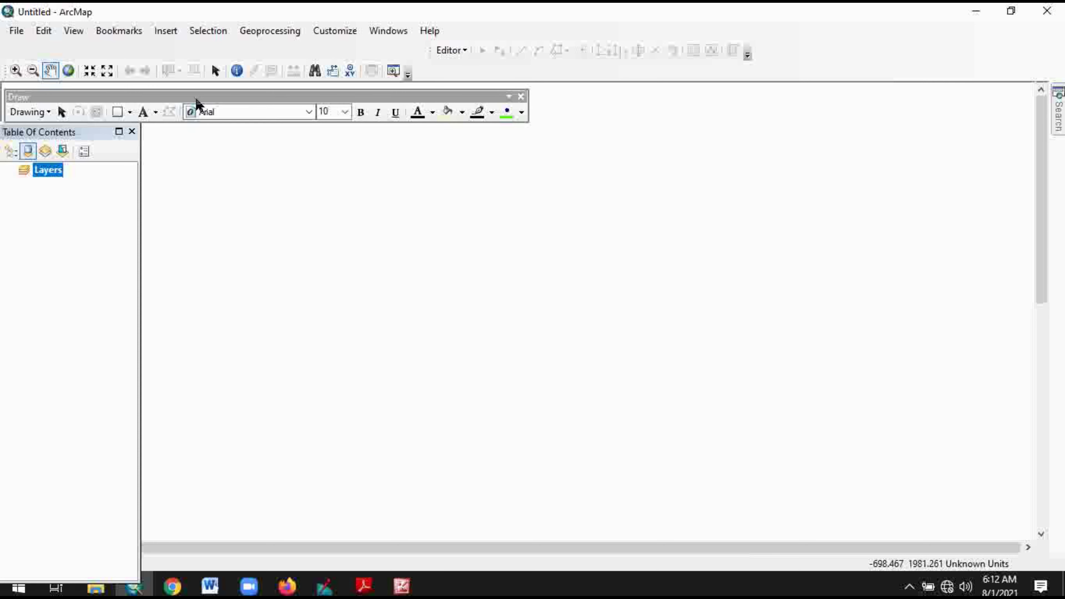
mouse_move(158, 99)
mouse_down()
mouse_move(345, 103)
mouse_move(478, 91)
mouse_move(484, 78)
mouse_up()
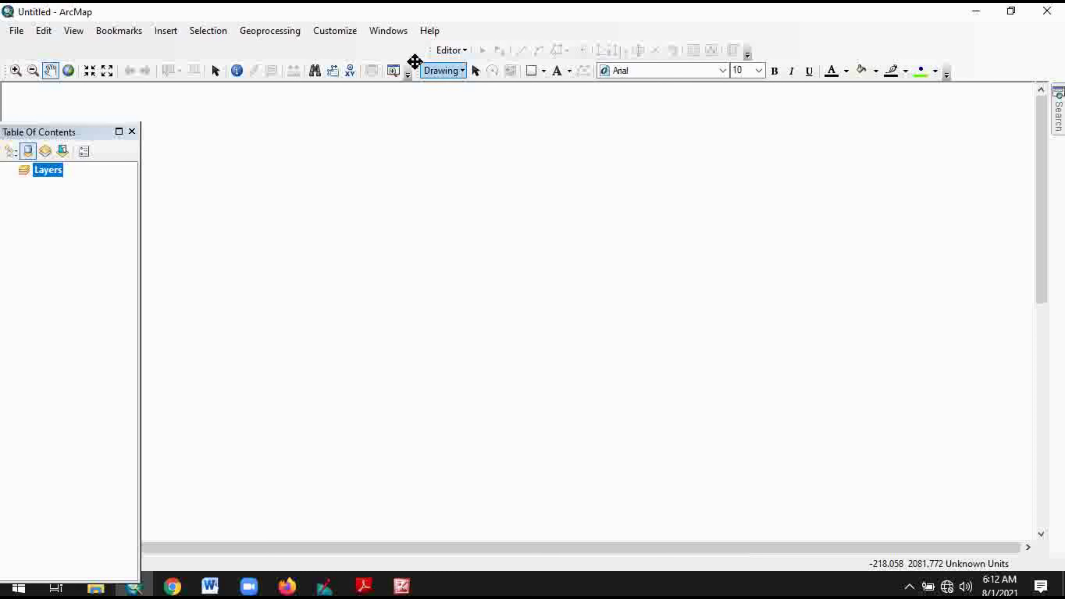
right_click(440, 155)
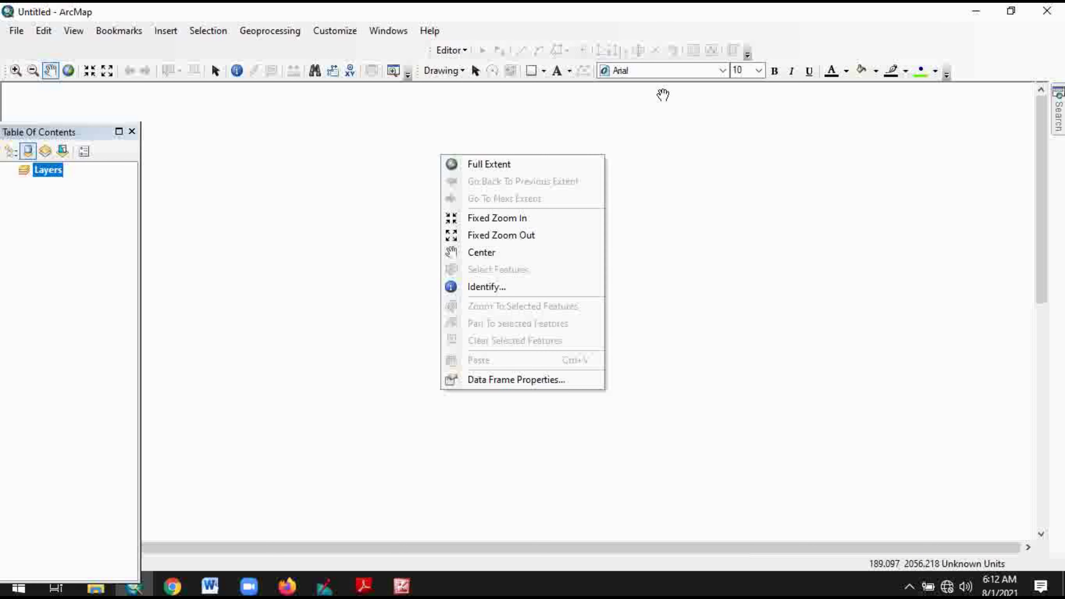
Show the Standard toolbar again in the row beneath the menu bar.
right_click(841, 46)
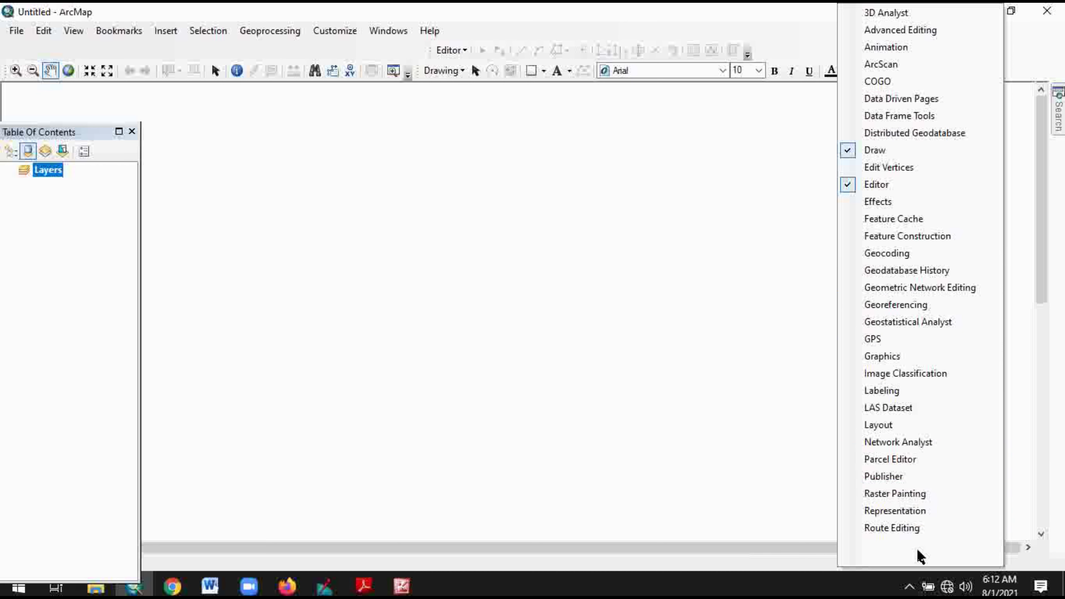
mouse_move(919, 560)
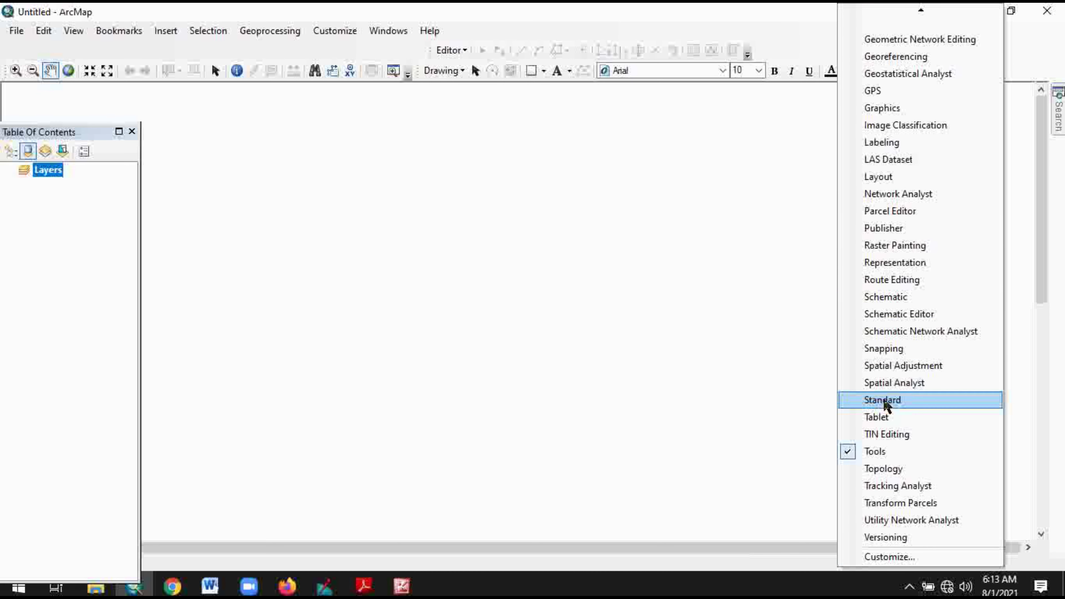
click(883, 401)
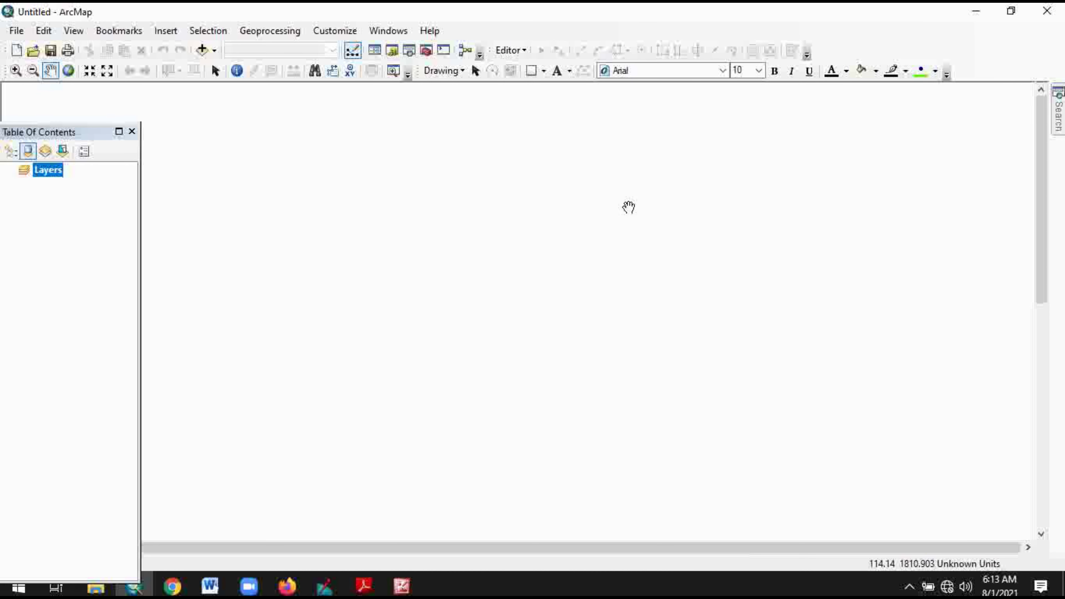